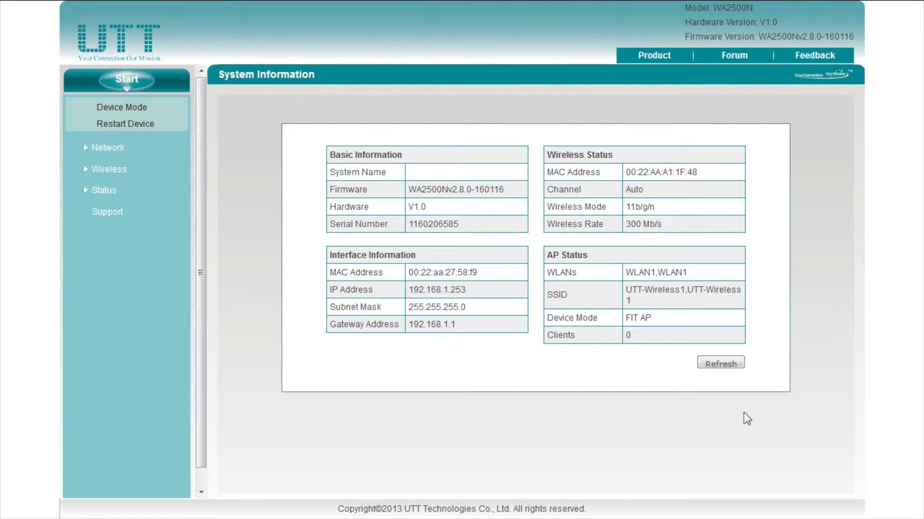
# Change the Device Mode from Fit AP to Fat AP and save, restarting the access point
pyautogui.click(126, 110)
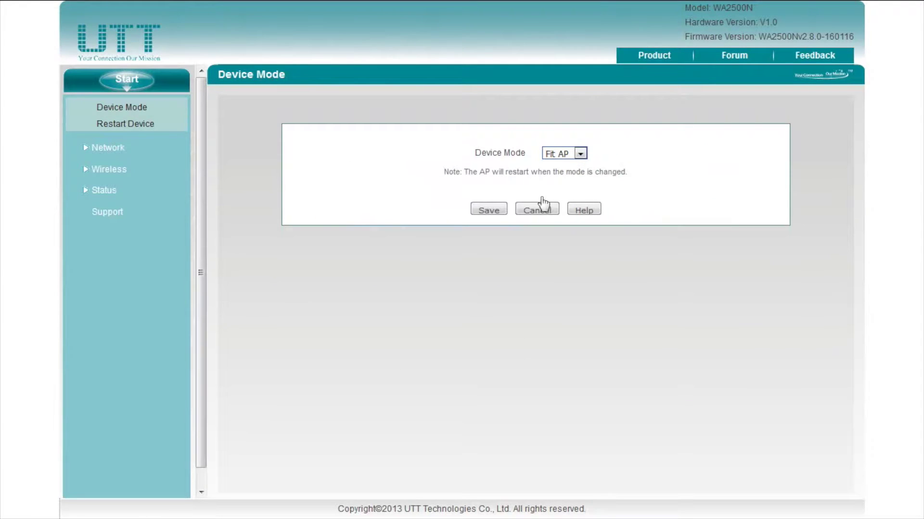
pyautogui.click(580, 154)
pyautogui.click(565, 181)
pyautogui.click(496, 211)
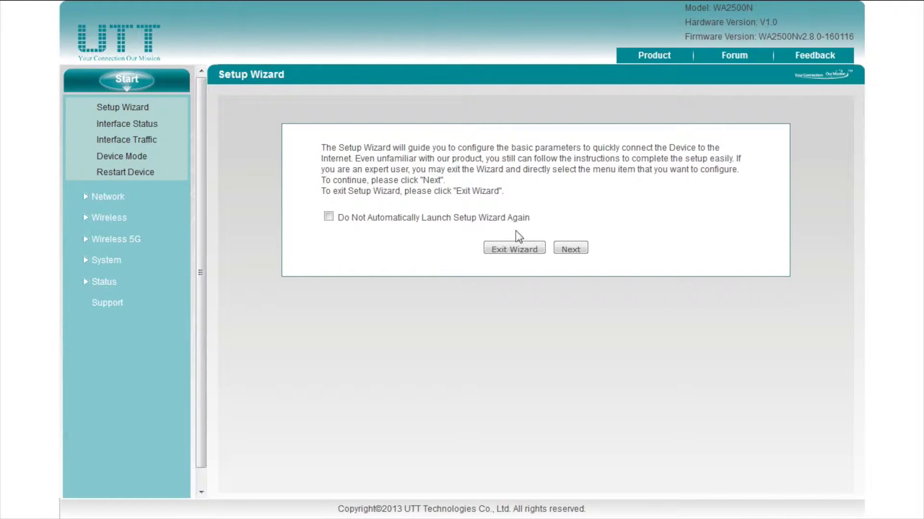
# Confirm Fat AP on the Device Mode page and advance the slides to DHCP Server
pyautogui.click(124, 156)
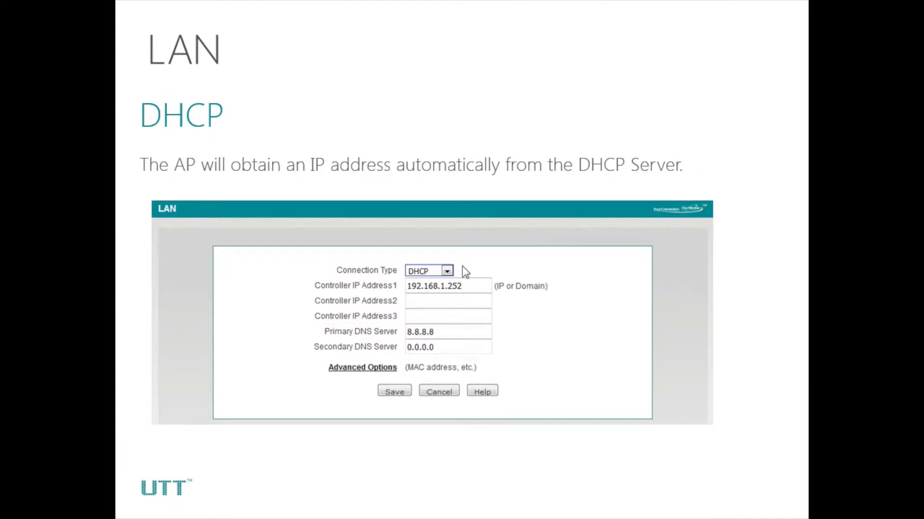
pyautogui.click(465, 272)
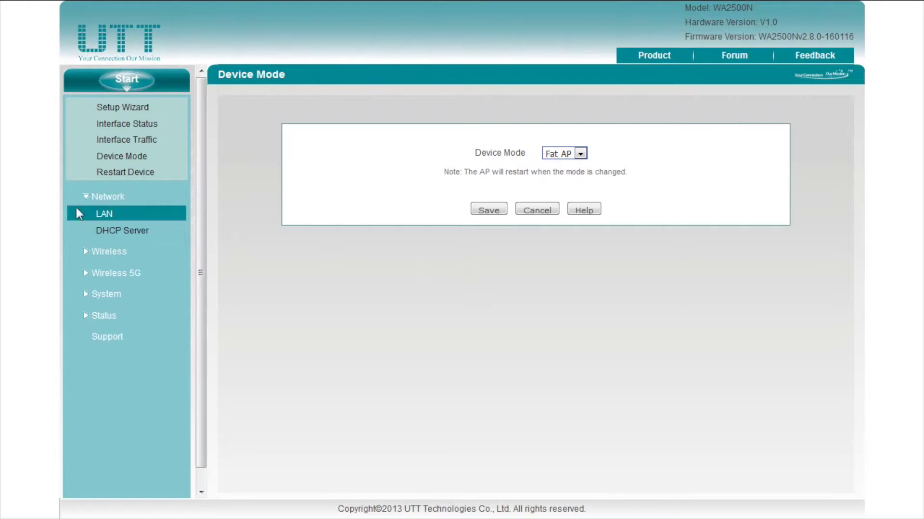
# Keep the LAN connection type as Static IP and set the IP address to 192.168.1.253
pyautogui.click(101, 215)
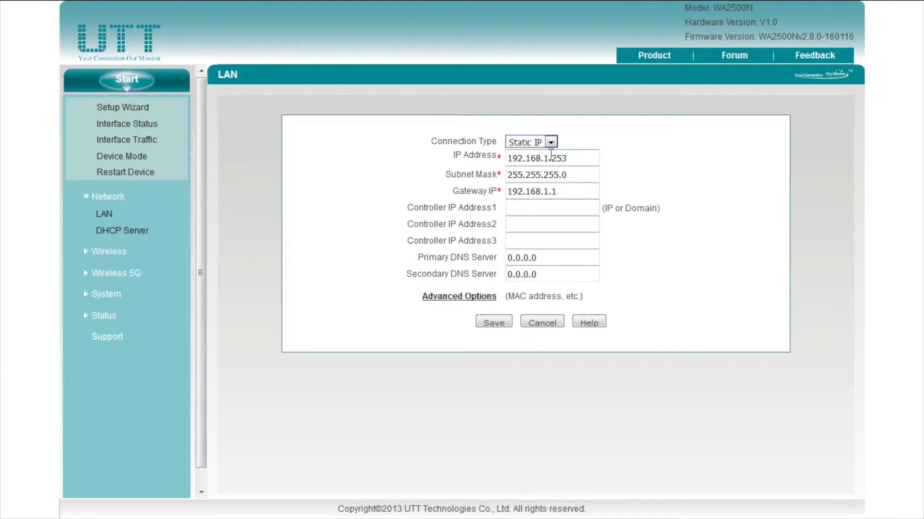
pyautogui.click(551, 142)
pyautogui.click(553, 145)
pyautogui.click(552, 143)
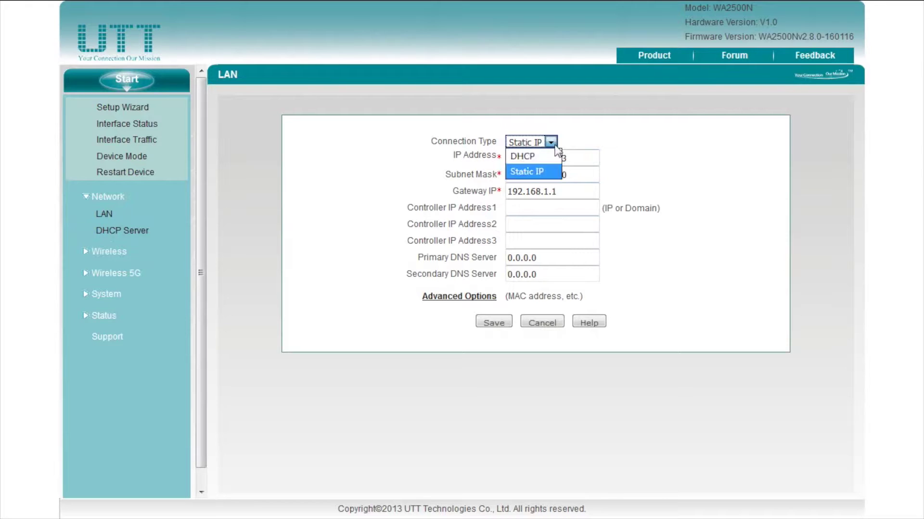
pyautogui.click(556, 147)
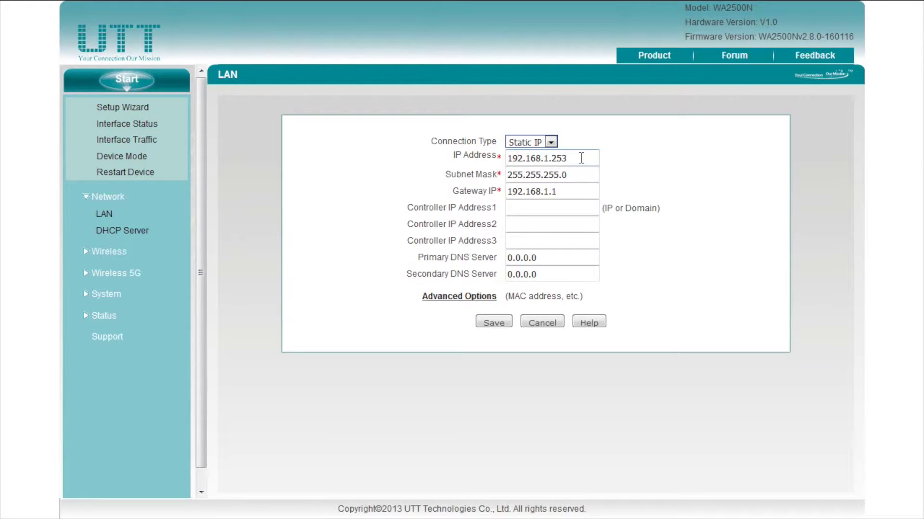
pyautogui.moveTo(581, 158)
pyautogui.mouseDown()
pyautogui.moveTo(490, 159)
pyautogui.moveTo(564, 160)
pyautogui.mouseUp()
pyautogui.write('3')
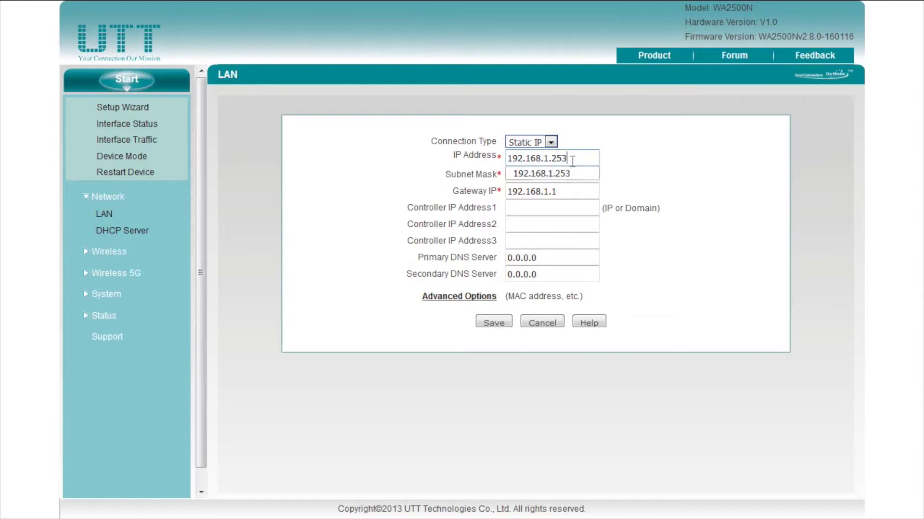
pyautogui.click(589, 157)
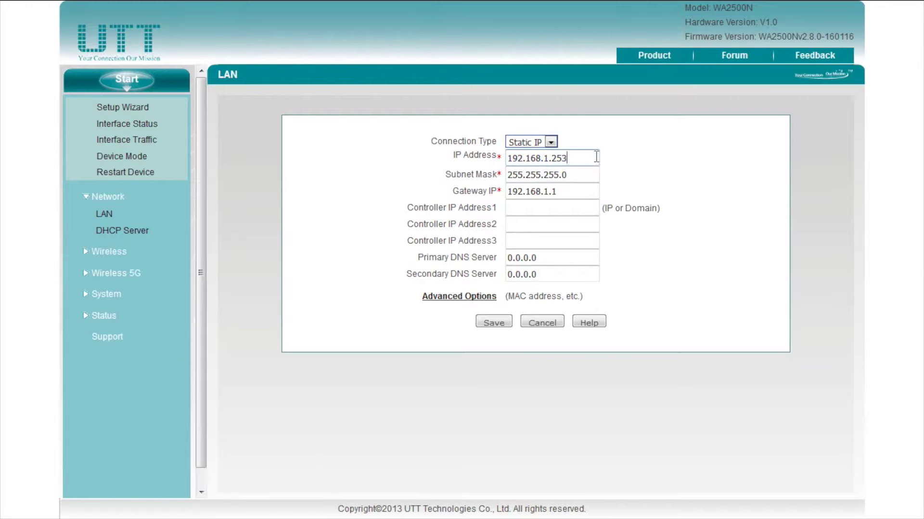
# Enable the DHCP server with a pool from 192.168.1.100 to 192.168.1.200
pyautogui.click(137, 230)
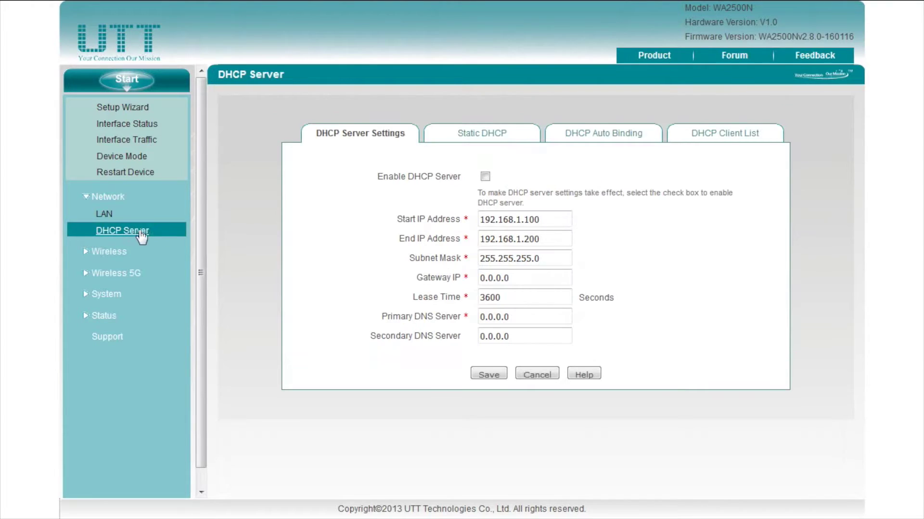
pyautogui.click(485, 177)
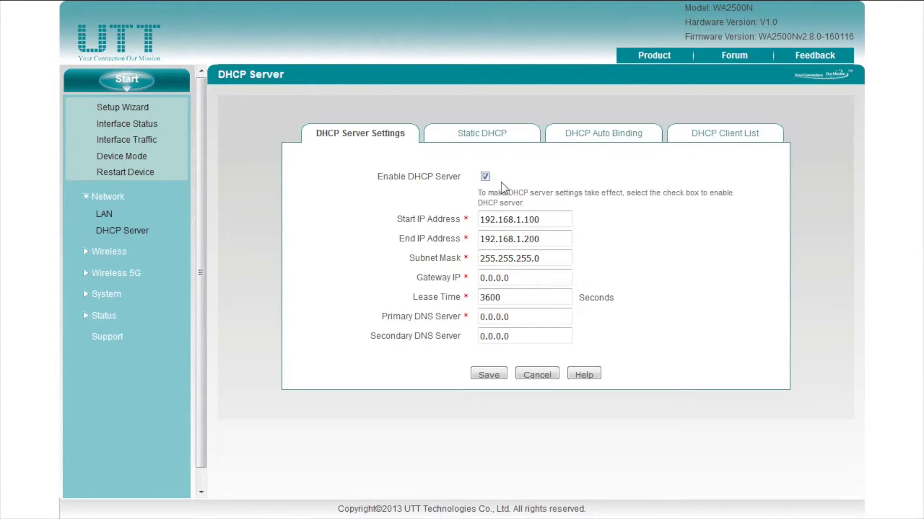
pyautogui.click(554, 220)
pyautogui.moveTo(558, 239); pyautogui.dragTo(500, 239)
pyautogui.click(562, 239)
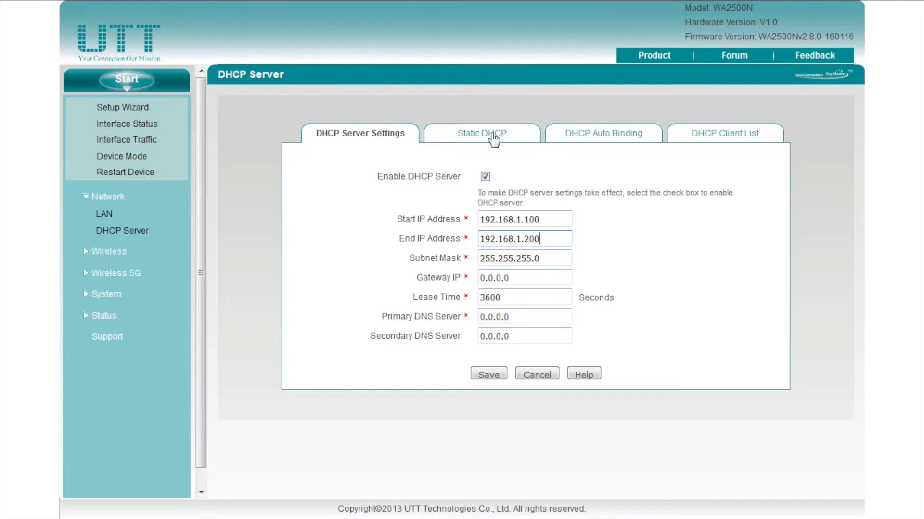
# Review the Static DHCP list without adding an entry, then go to DHCP Auto Binding
pyautogui.click(493, 136)
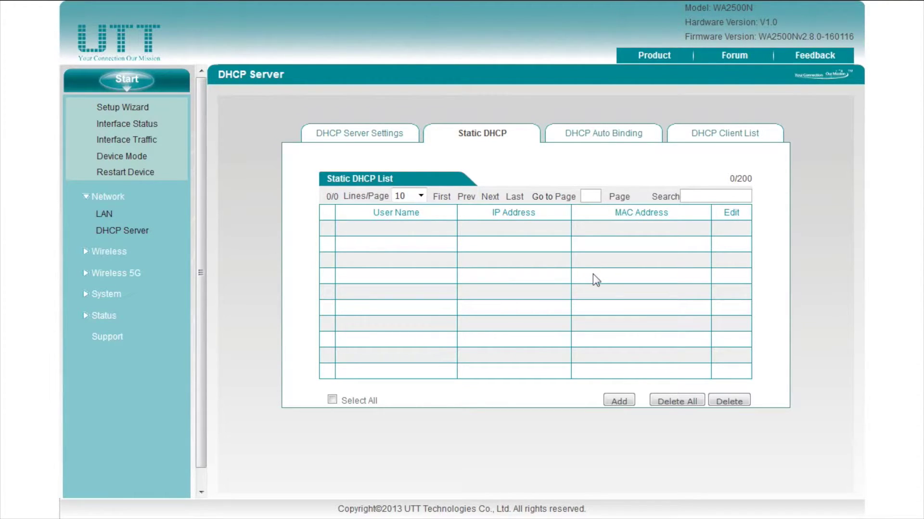
pyautogui.click(620, 399)
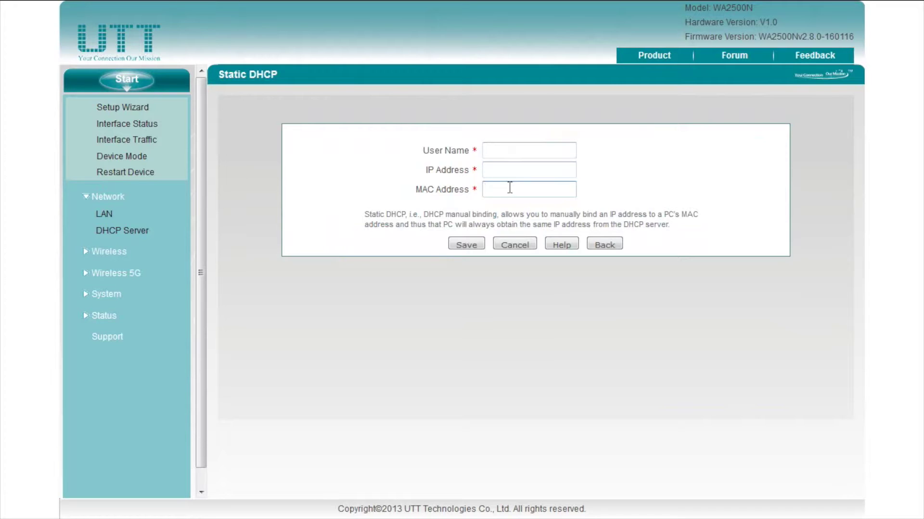
pyautogui.click(602, 244)
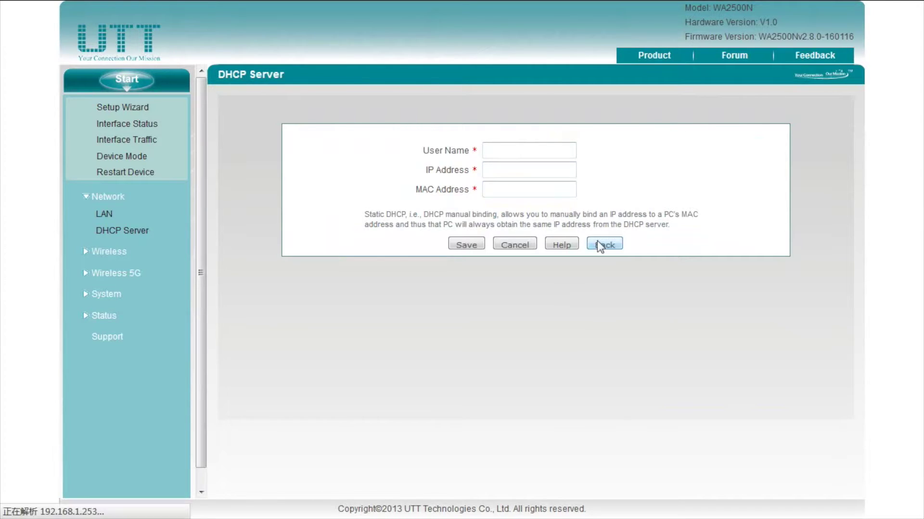
pyautogui.click(603, 138)
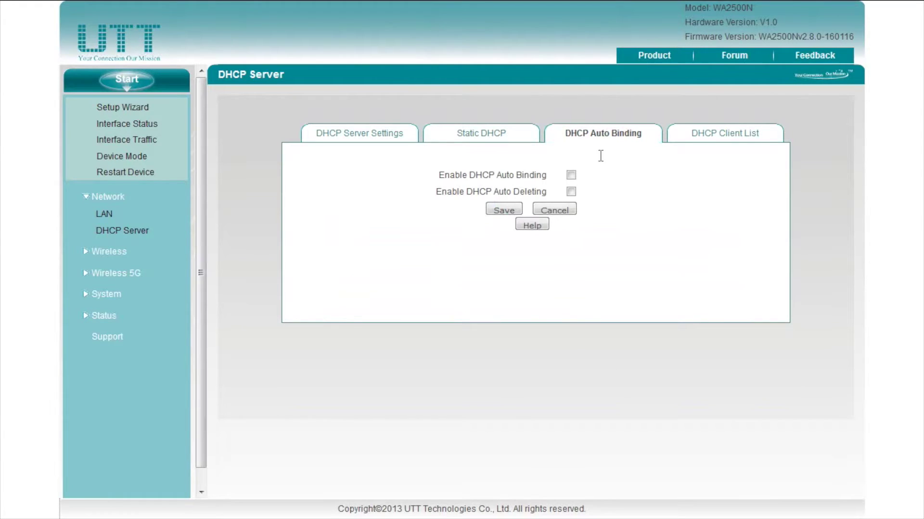
# Enable DHCP Auto Binding and check that the DHCP Client List is empty
pyautogui.click(571, 175)
pyautogui.click(727, 137)
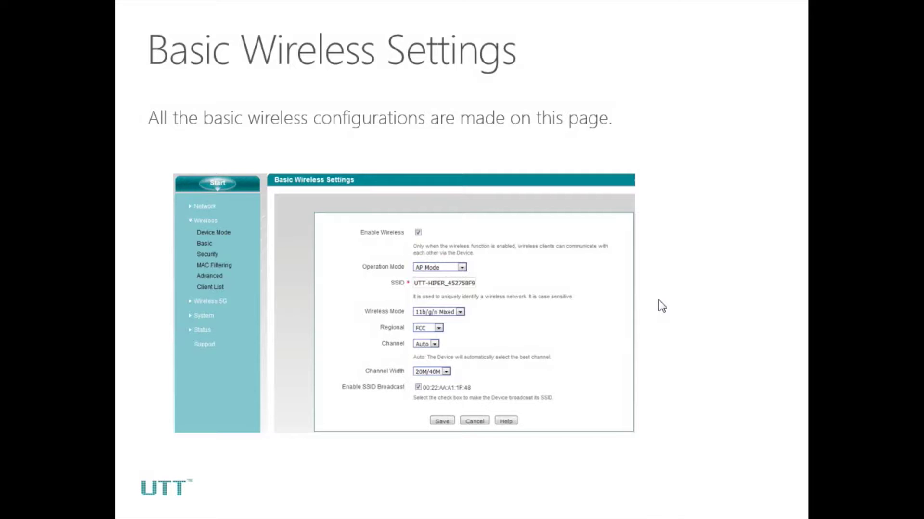
# Advance the slides past Basic Wireless Settings to the Wireless Security and WEP mode slides
pyautogui.press('Right')
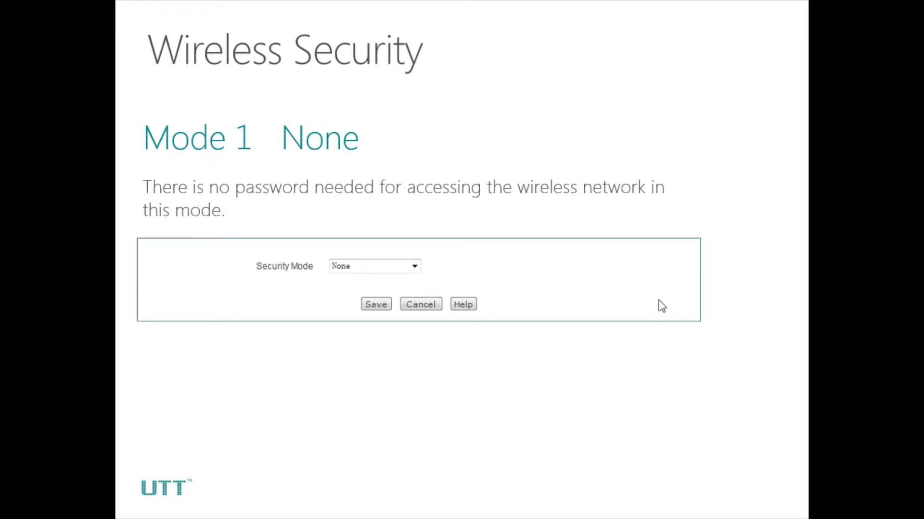
pyautogui.press('Right')
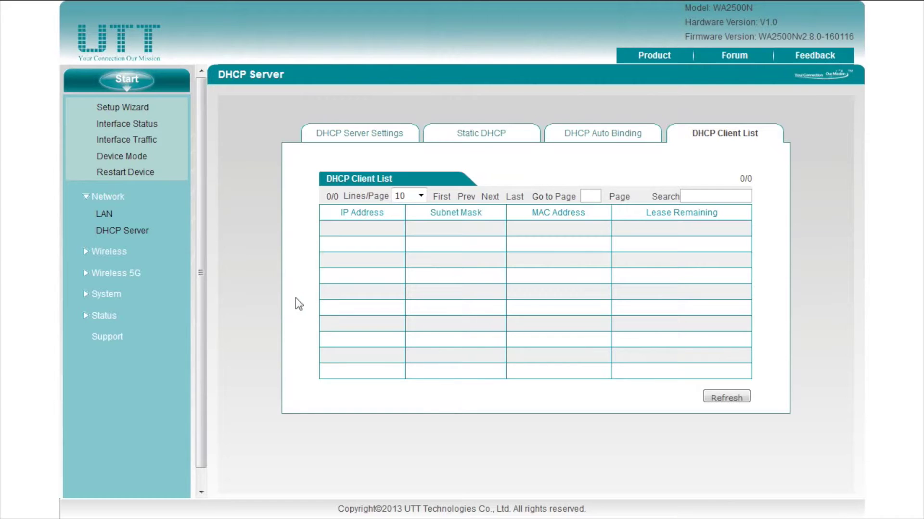
# In 2.4G Basic wireless settings, switch the Operation Mode from AP Mode to Repeater Mode
pyautogui.click(109, 252)
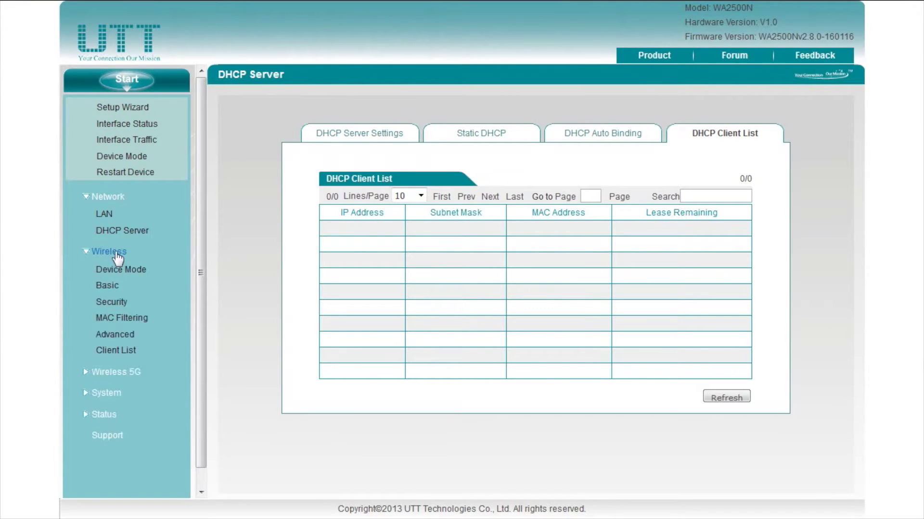
pyautogui.click(109, 285)
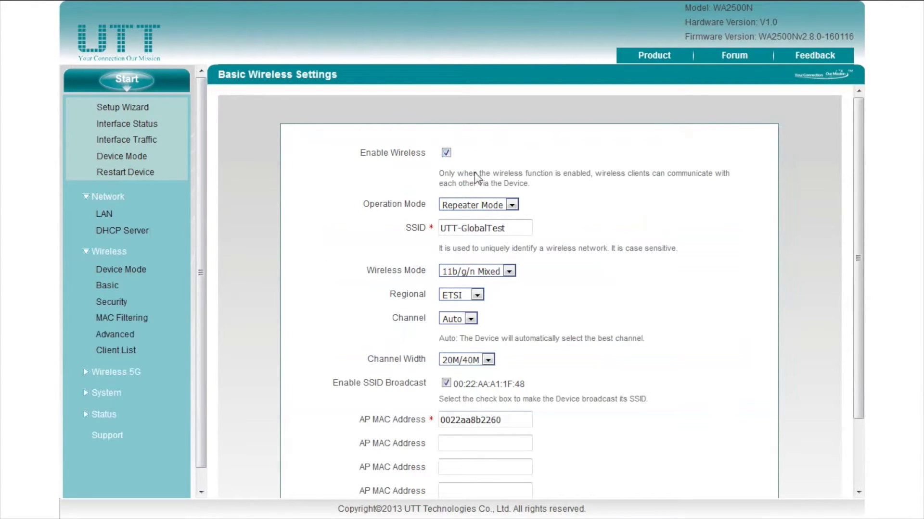
pyautogui.click(513, 208)
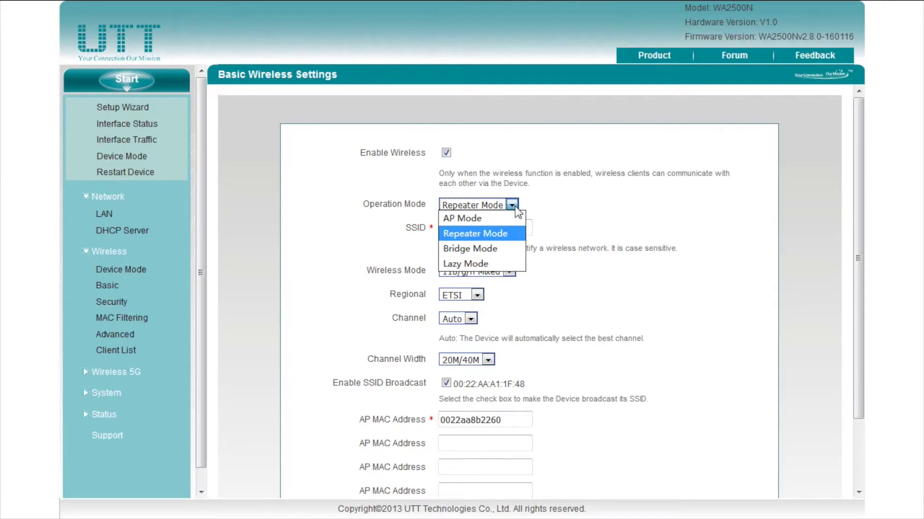
pyautogui.click(517, 219)
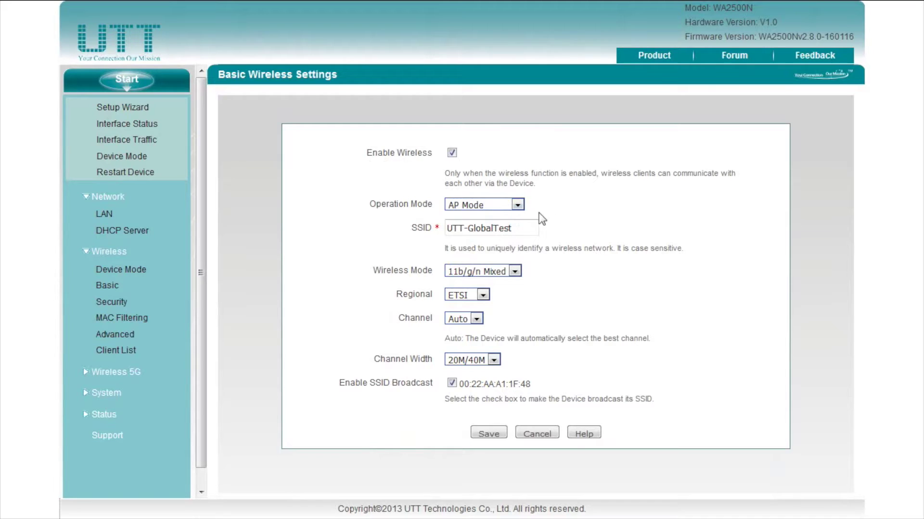
pyautogui.click(517, 206)
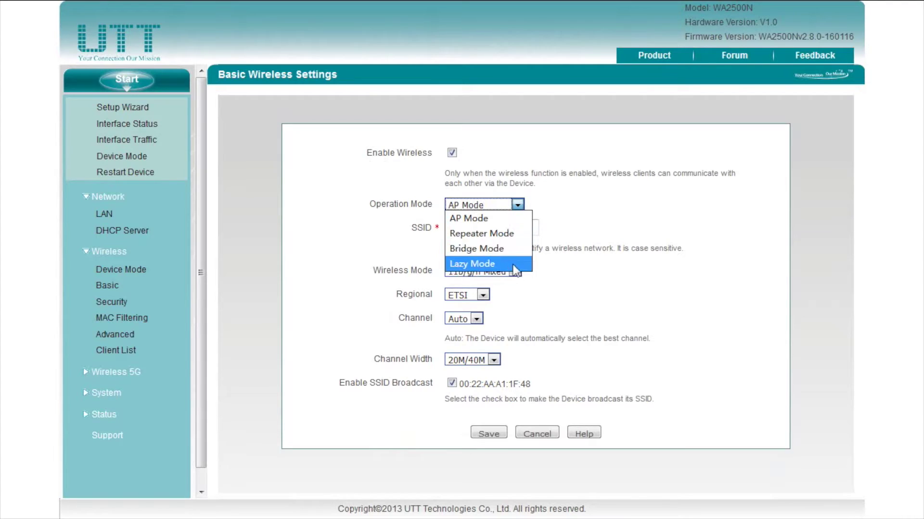
pyautogui.click(521, 235)
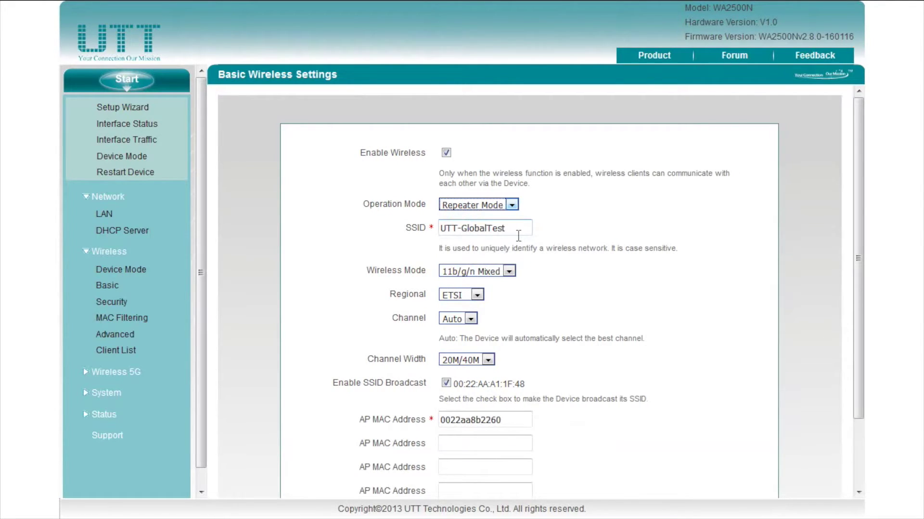
# Point out the AP MAC address, then change the 2.4G Operation Mode to Bridge Mode
pyautogui.scroll(-1, 519, 236)
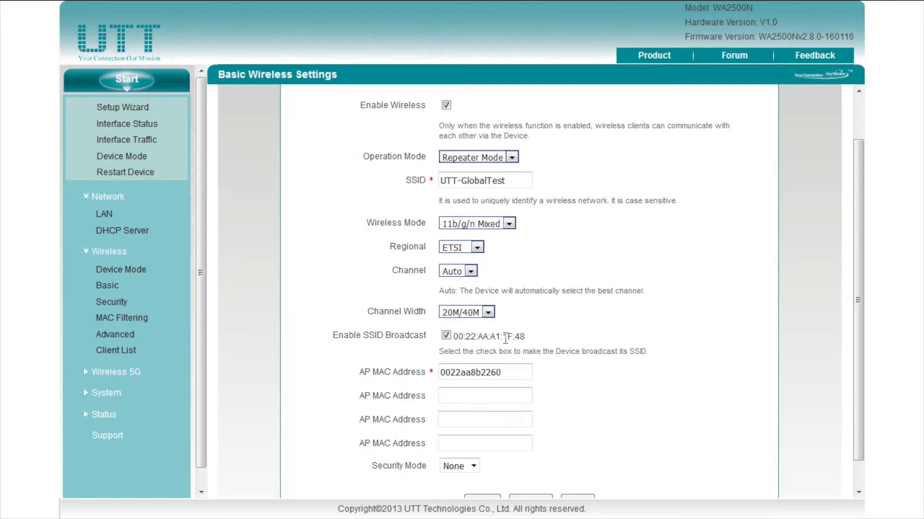
pyautogui.click(507, 373)
pyautogui.doubleClick(507, 373)
pyautogui.click(514, 376)
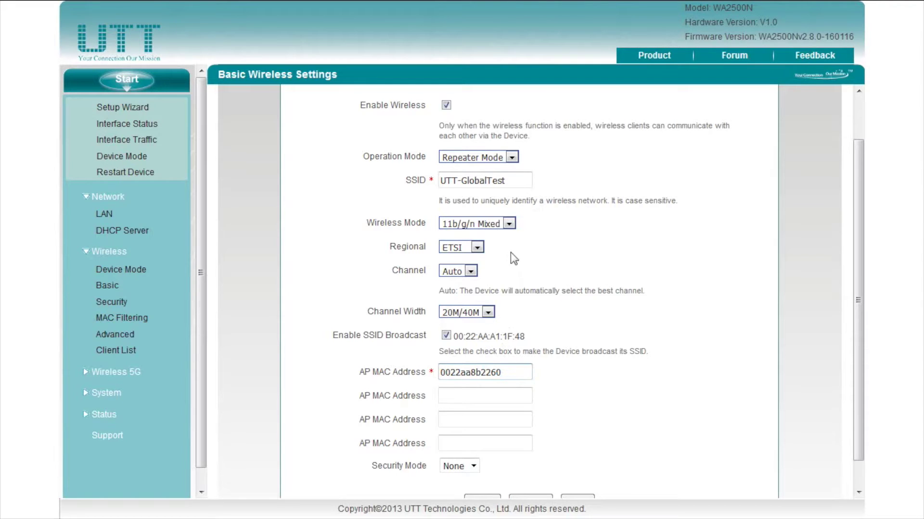
pyautogui.click(512, 157)
pyautogui.click(506, 200)
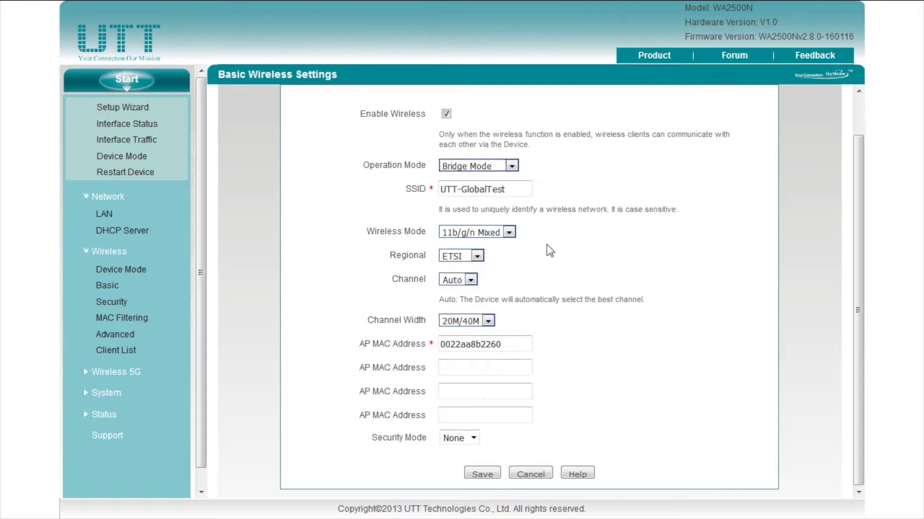
# Highlight the AP MAC address, then change the Operation Mode to Lazy Mode
pyautogui.click(513, 342)
pyautogui.moveTo(513, 343)
pyautogui.mouseDown()
pyautogui.moveTo(436, 344)
pyautogui.moveTo(509, 344)
pyautogui.mouseUp()
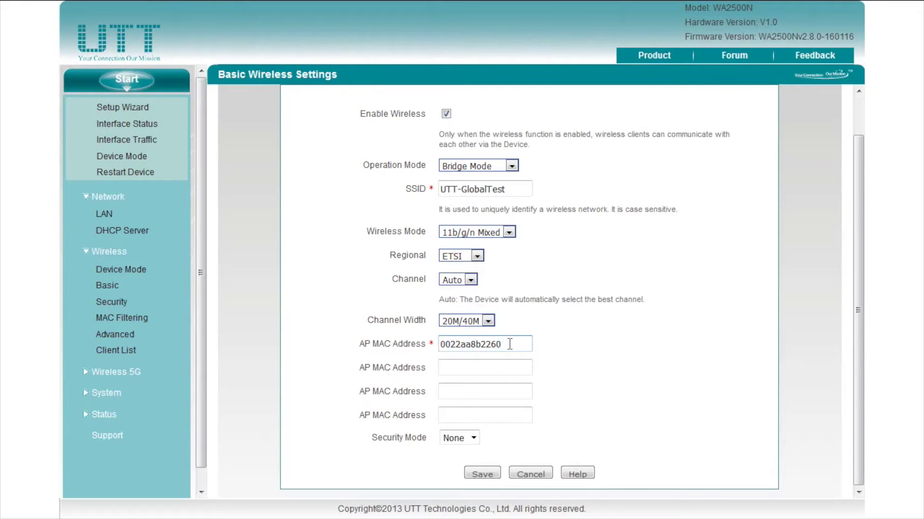
pyautogui.click(512, 166)
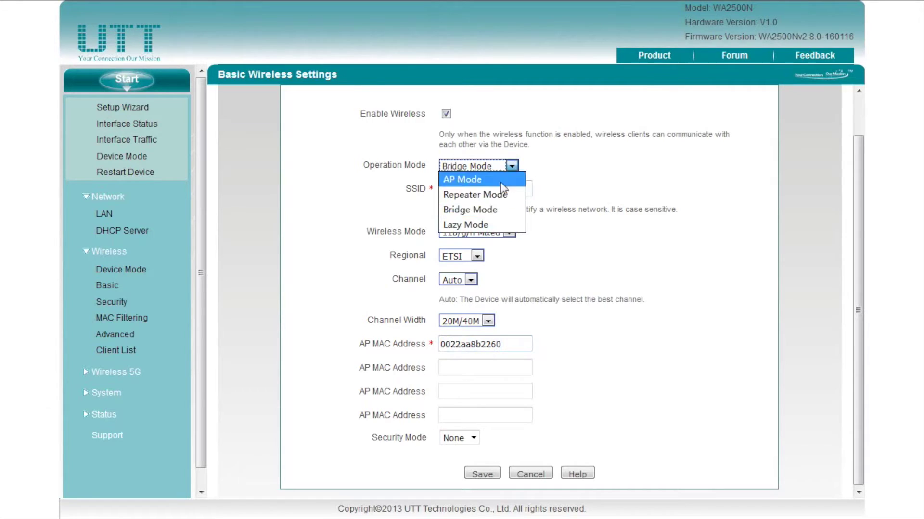
pyautogui.click(485, 225)
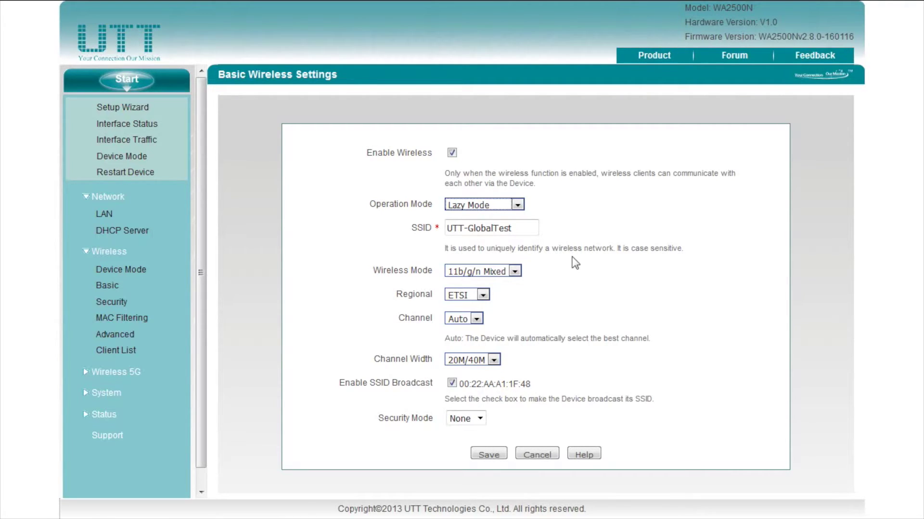
# Leave Security Mode at None, set the 2.4G Operation Mode back to AP Mode, and save
pyautogui.doubleClick(513, 384)
pyautogui.moveTo(528, 384); pyautogui.dragTo(495, 383)
pyautogui.click(497, 384)
pyautogui.click(518, 205)
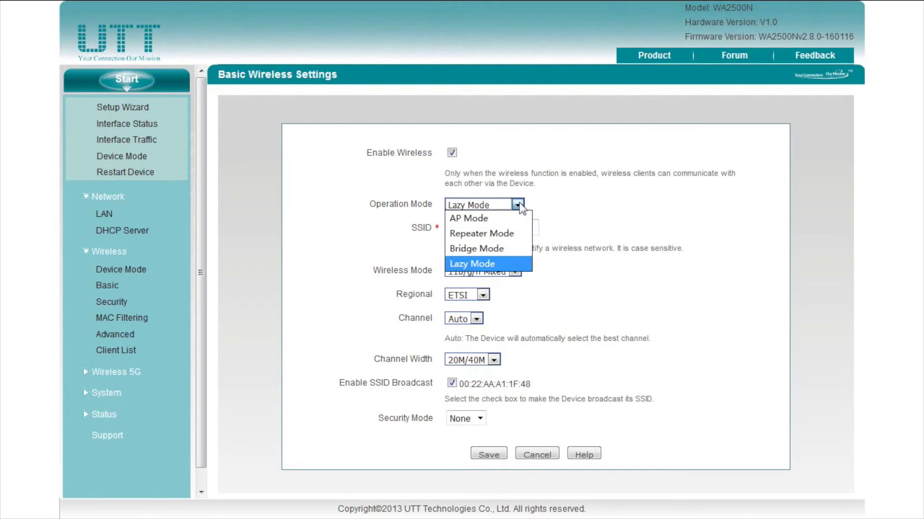
pyautogui.click(479, 419)
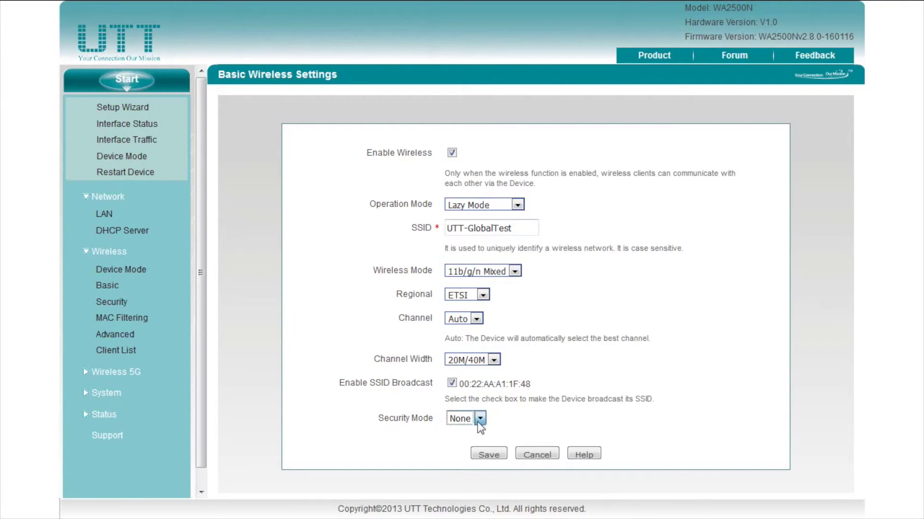
pyautogui.click(480, 418)
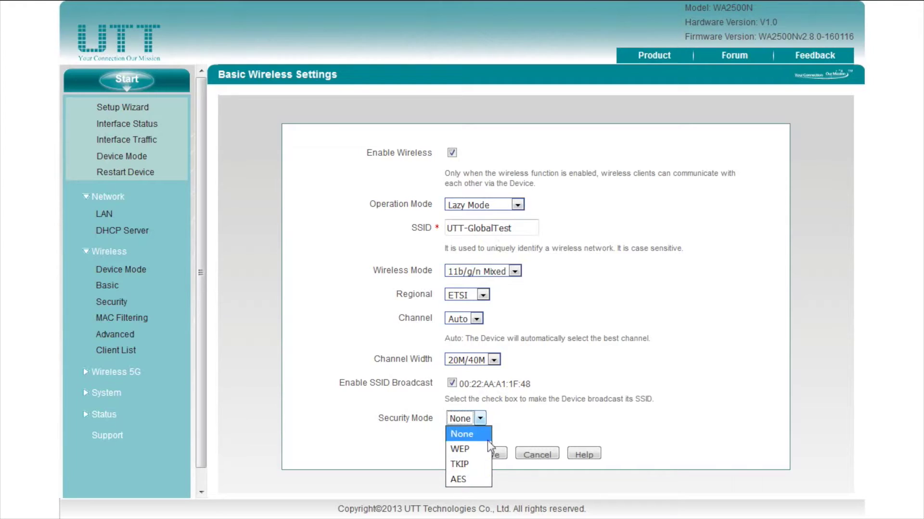
pyautogui.click(507, 425)
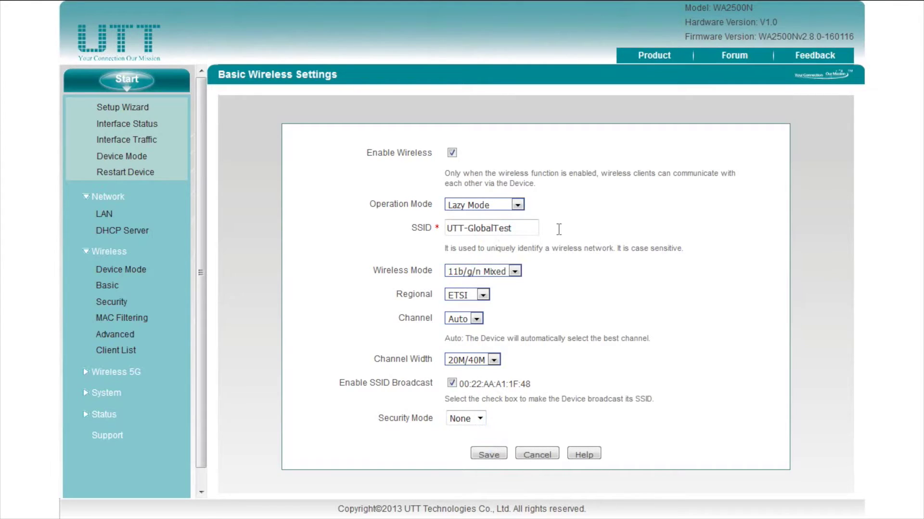
pyautogui.click(519, 204)
pyautogui.click(505, 219)
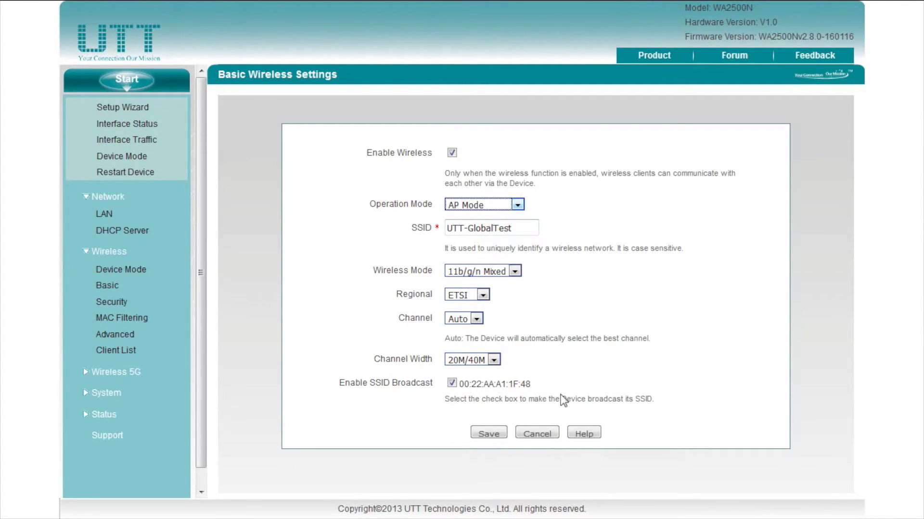
pyautogui.click(488, 433)
# Compare the ETSI and FCC regional standards and their 2.4G channel lists, keeping channel Auto
pyautogui.click(482, 295)
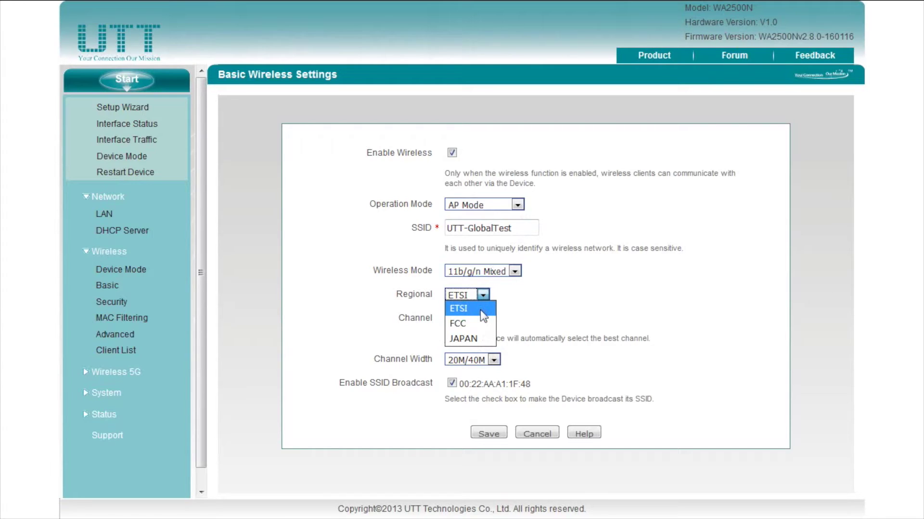
pyautogui.click(485, 308)
pyautogui.click(476, 319)
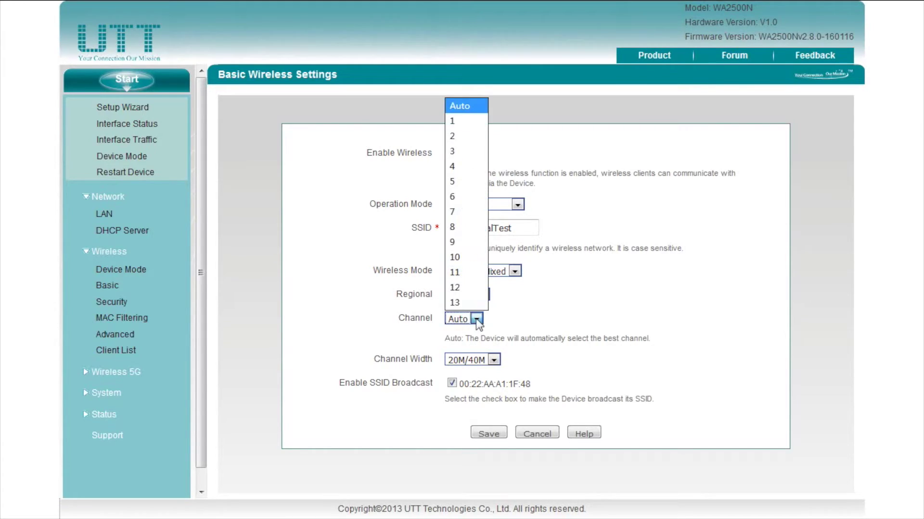
pyautogui.click(499, 320)
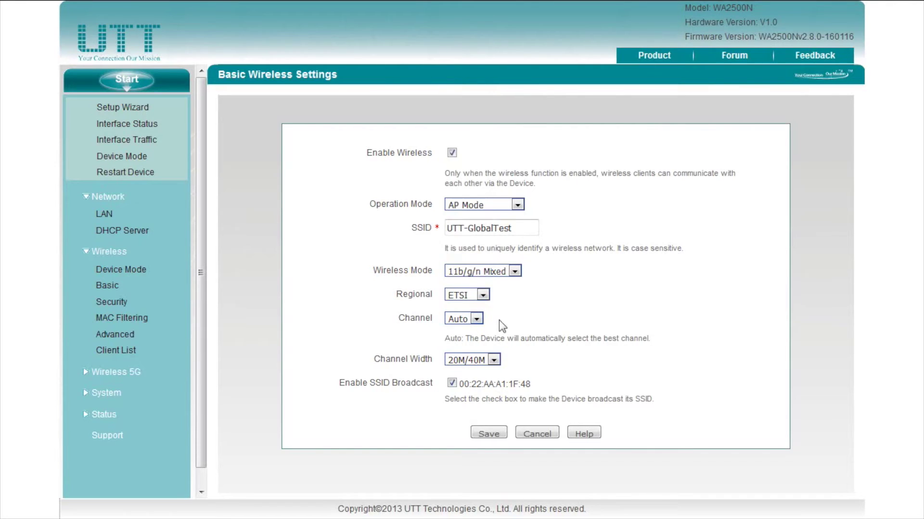
pyautogui.click(483, 296)
pyautogui.click(479, 319)
pyautogui.click(476, 319)
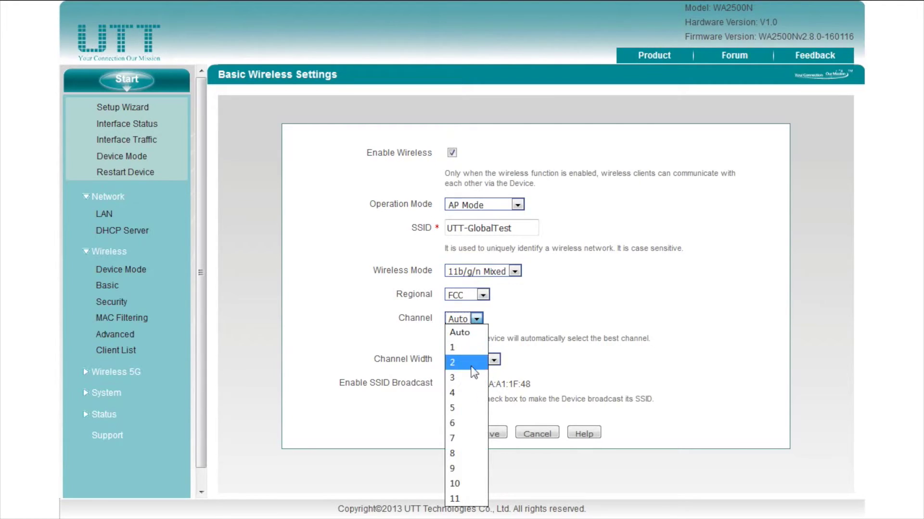
pyautogui.click(531, 332)
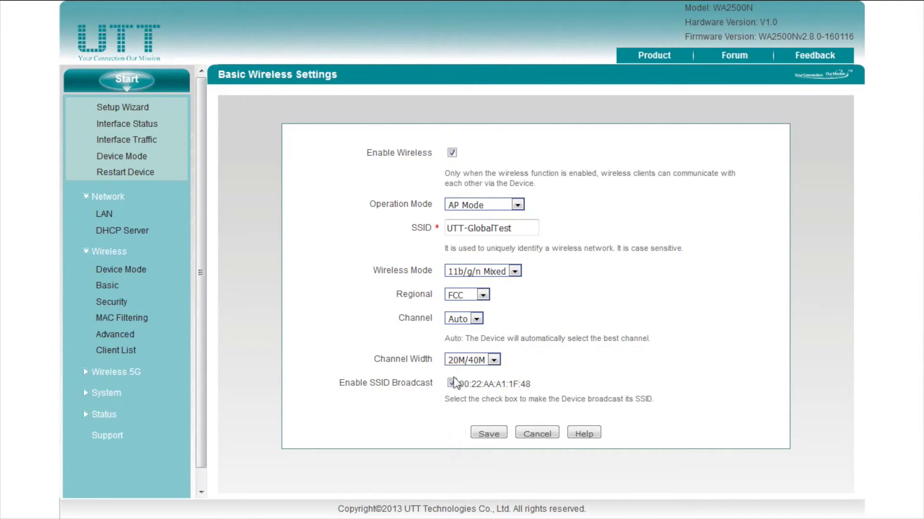
# Turn SSID broadcast off and back on, then expand the Wireless 5G menu
pyautogui.click(453, 383)
pyautogui.click(452, 384)
pyautogui.click(134, 371)
# On the 5G Basic page, keep mode 11a/n Mixed, channel Auto and channel width Auto
pyautogui.click(106, 388)
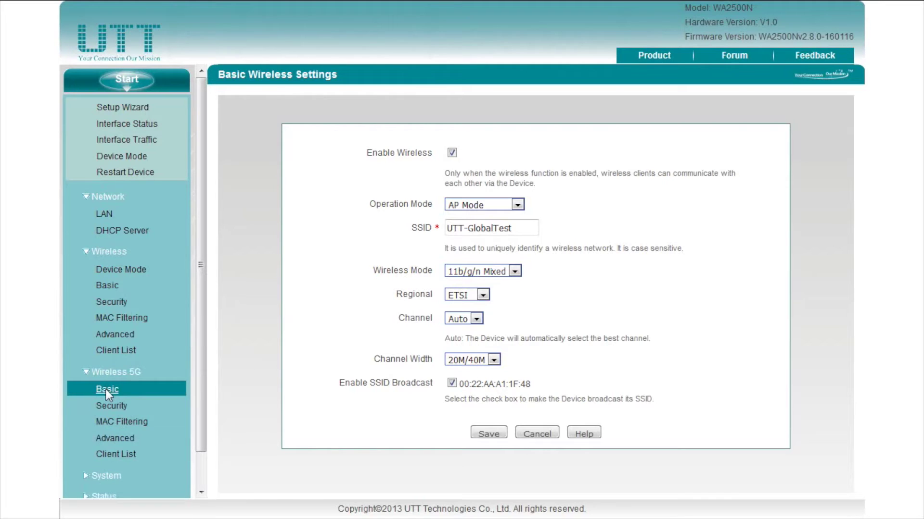
pyautogui.click(511, 260)
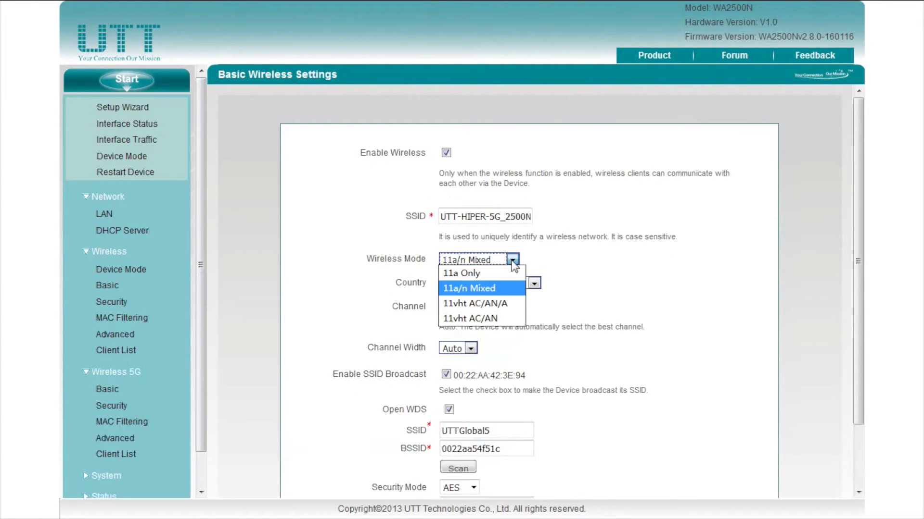
pyautogui.click(512, 275)
pyautogui.click(471, 307)
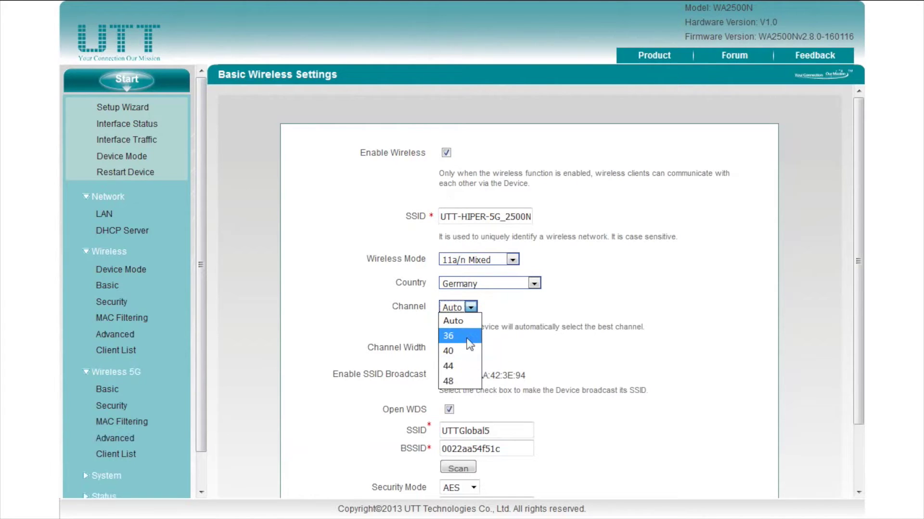
pyautogui.click(471, 307)
pyautogui.click(471, 348)
pyautogui.click(492, 354)
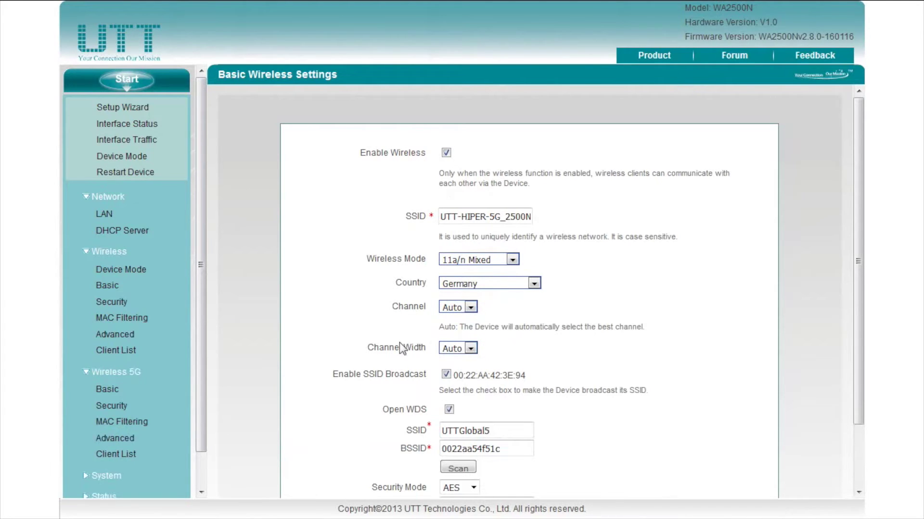
pyautogui.scroll(-2, 528, 393)
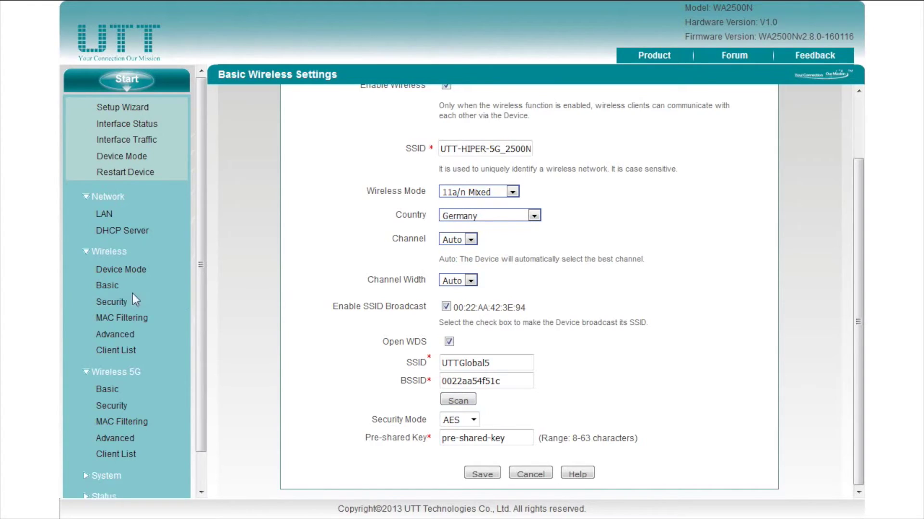
# Try WPA/WPA2 security with WPA mode and encryption on Auto, checking the RADIUS port and secret fields
pyautogui.click(121, 300)
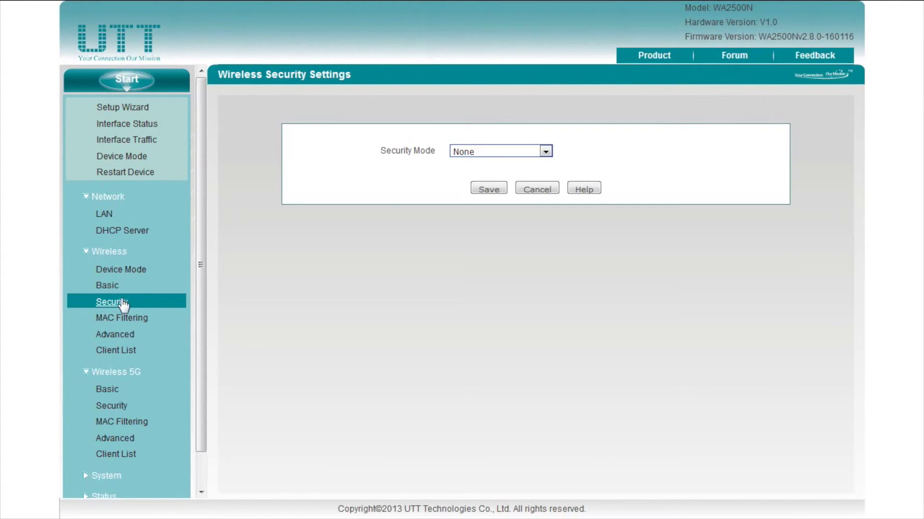
pyautogui.click(545, 151)
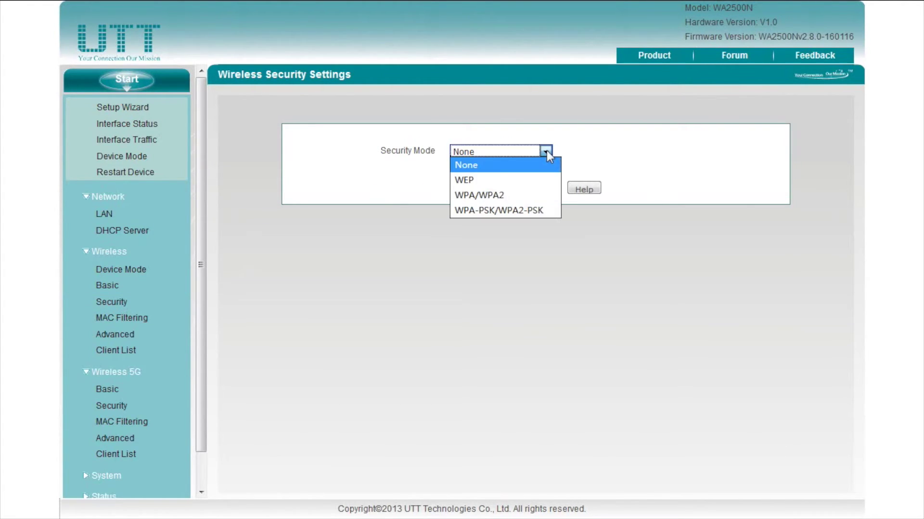
pyautogui.click(534, 195)
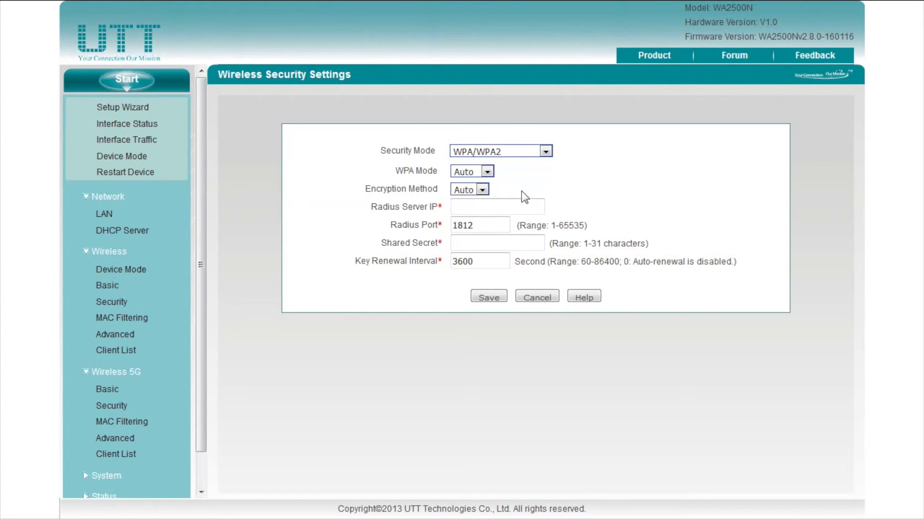
pyautogui.click(487, 171)
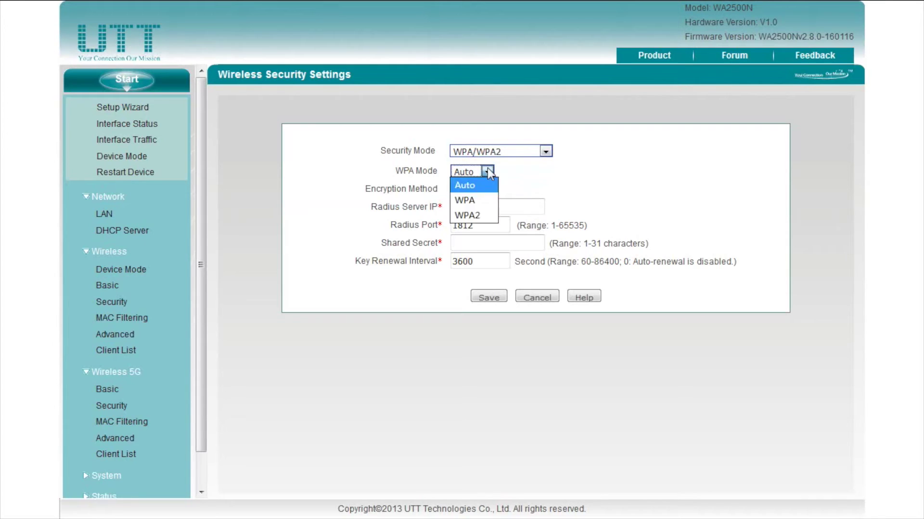
pyautogui.click(487, 171)
pyautogui.click(483, 189)
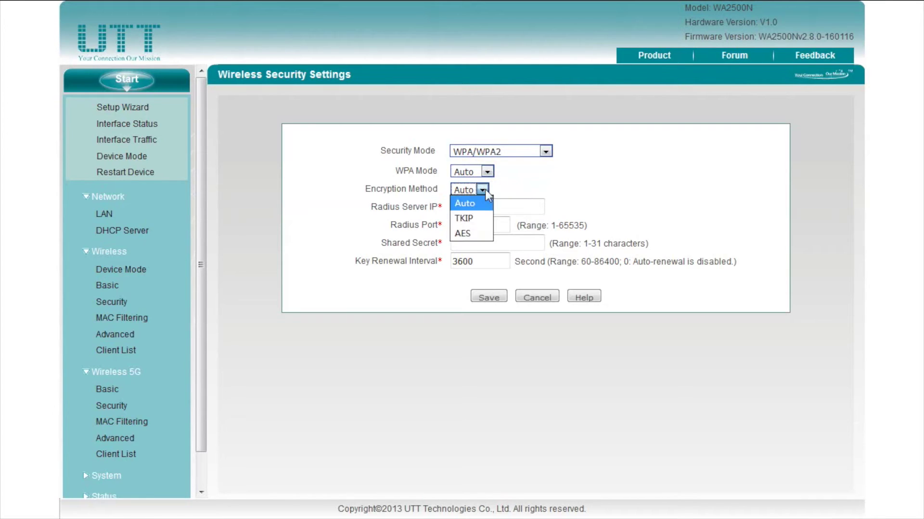
pyautogui.click(527, 204)
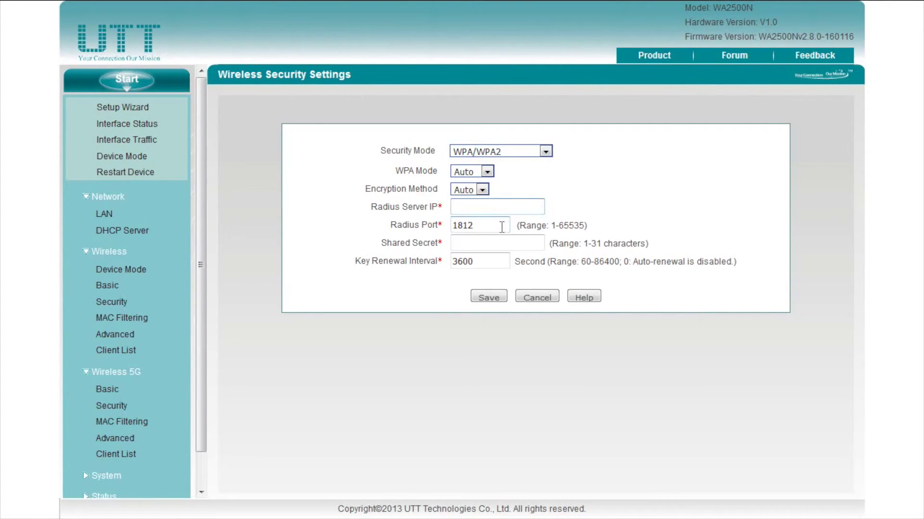
pyautogui.click(502, 227)
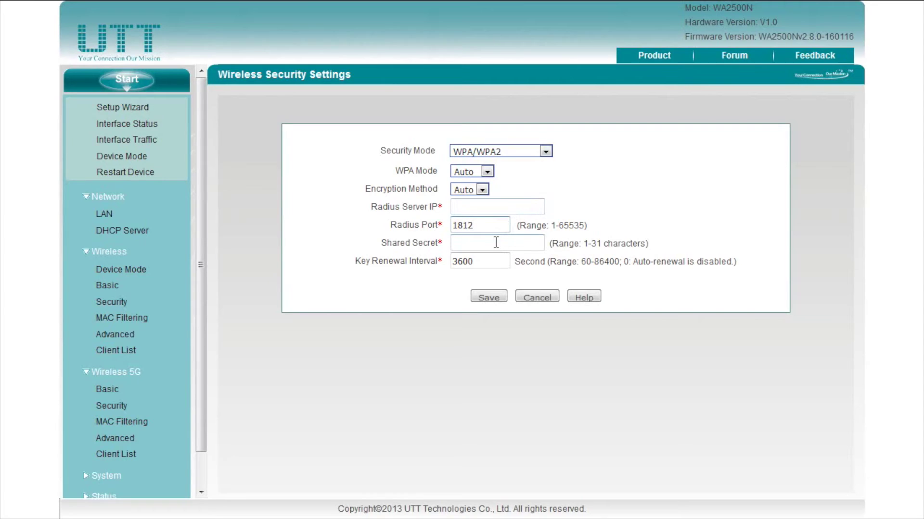
pyautogui.click(496, 242)
# Switch the security mode to WPA-PSK/WPA2-PSK and place the caret in the pre-shared key
pyautogui.click(521, 153)
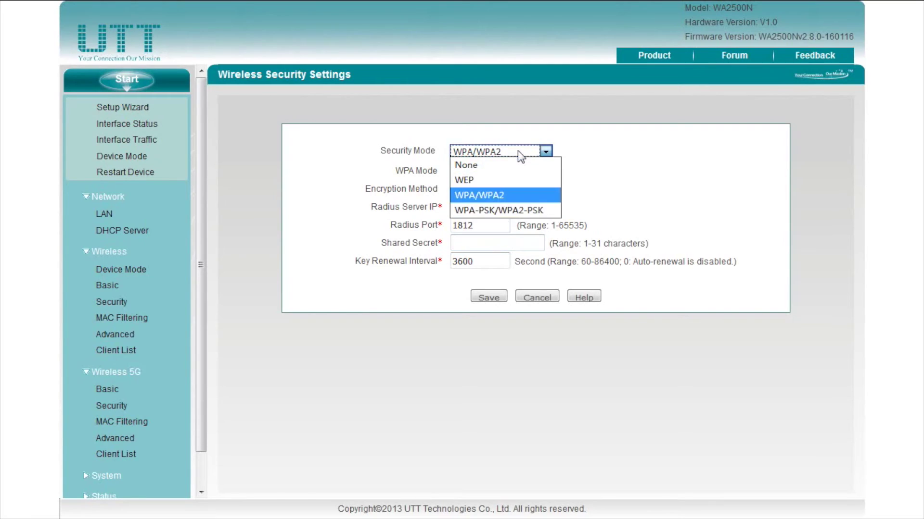
pyautogui.click(508, 211)
pyautogui.click(521, 205)
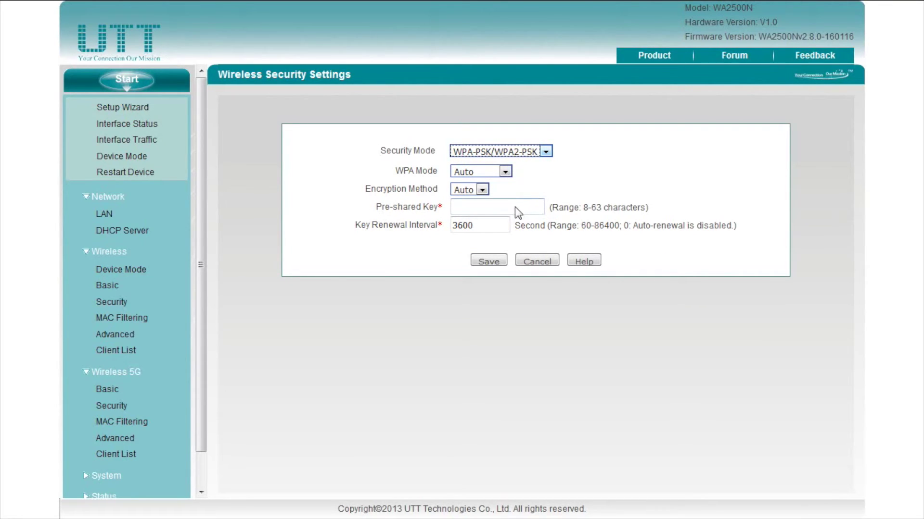
pyautogui.click(514, 208)
# On the 2.4G MAC Filtering page, try Add and return, then enable MAC address filtering
pyautogui.click(139, 319)
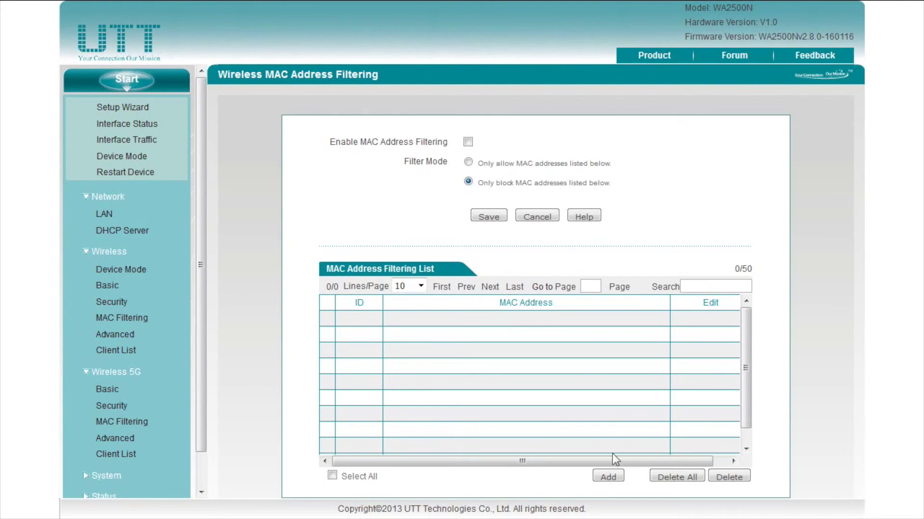
pyautogui.click(610, 476)
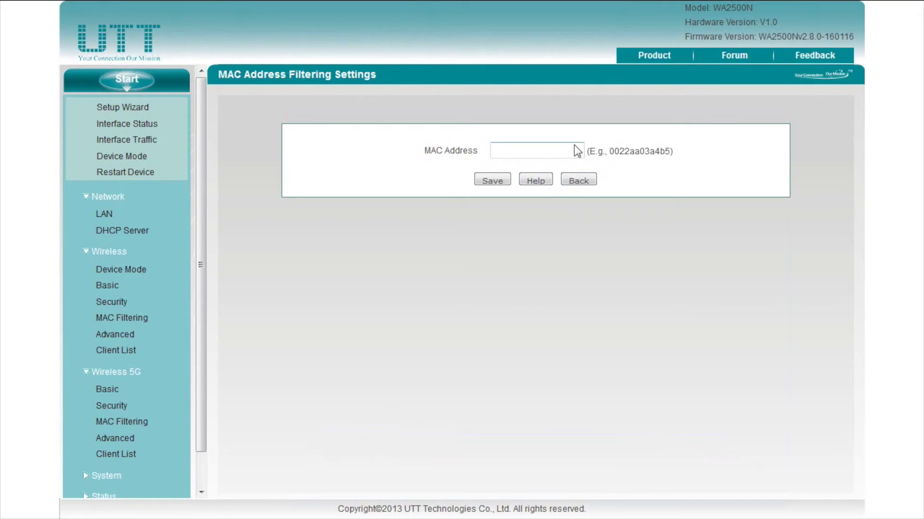
pyautogui.click(580, 179)
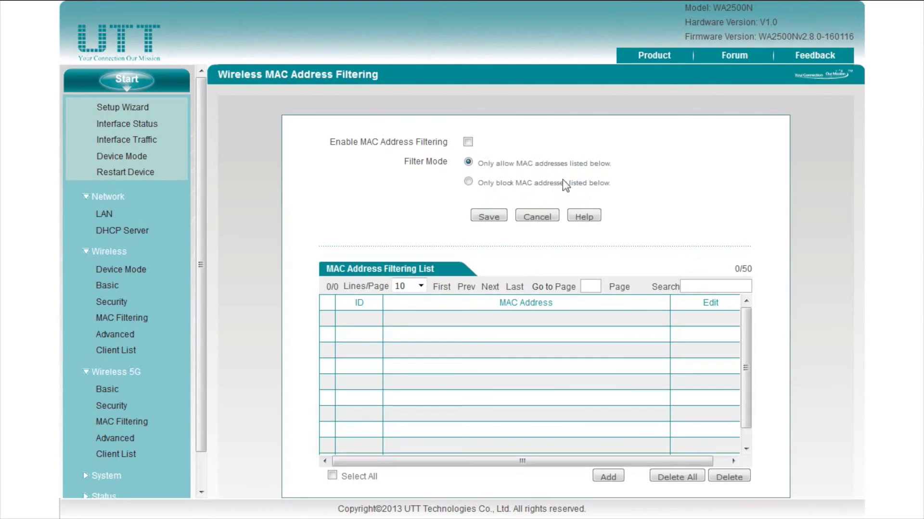
pyautogui.click(467, 142)
# Check the 2.4G RTS 2347, fragmentation 2346, beacon interval 100 and DTIM 1 values
pyautogui.click(127, 333)
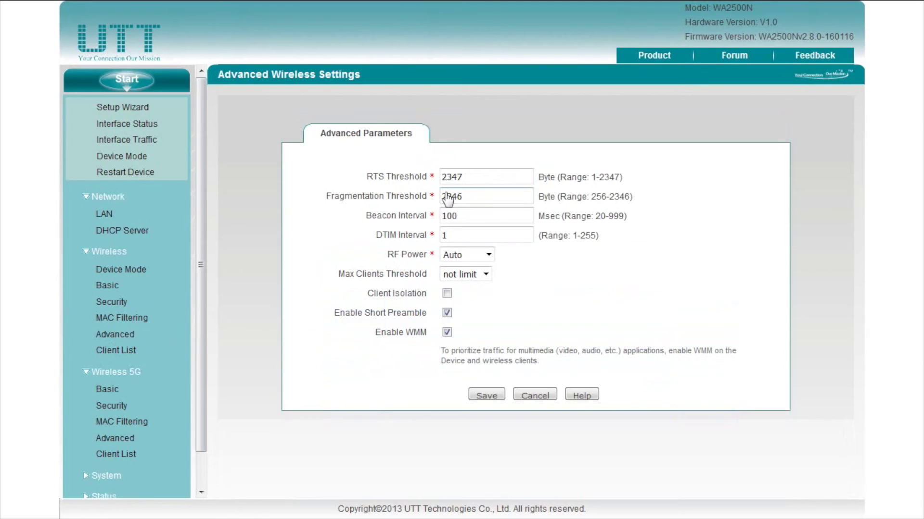
pyautogui.doubleClick(469, 177)
pyautogui.click(469, 177)
pyautogui.moveTo(478, 194); pyautogui.dragTo(443, 199)
pyautogui.click(468, 198)
pyautogui.click(482, 217)
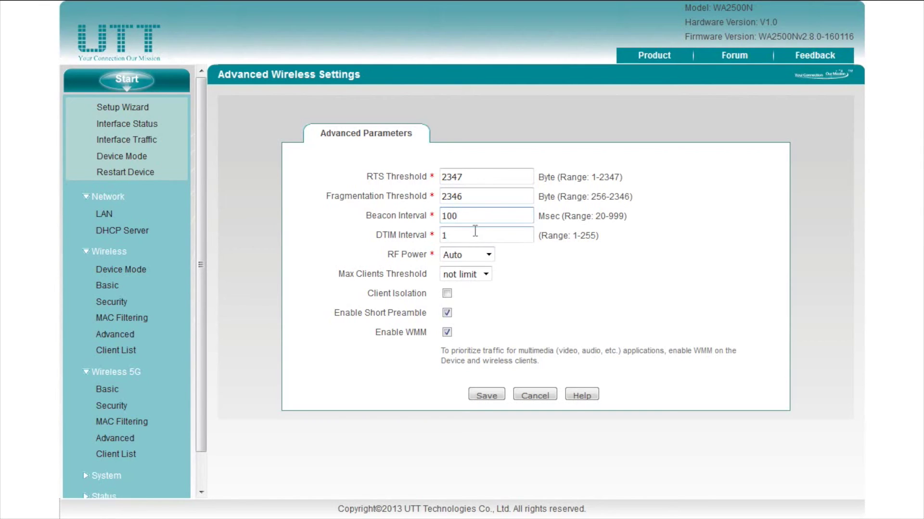
pyautogui.click(473, 236)
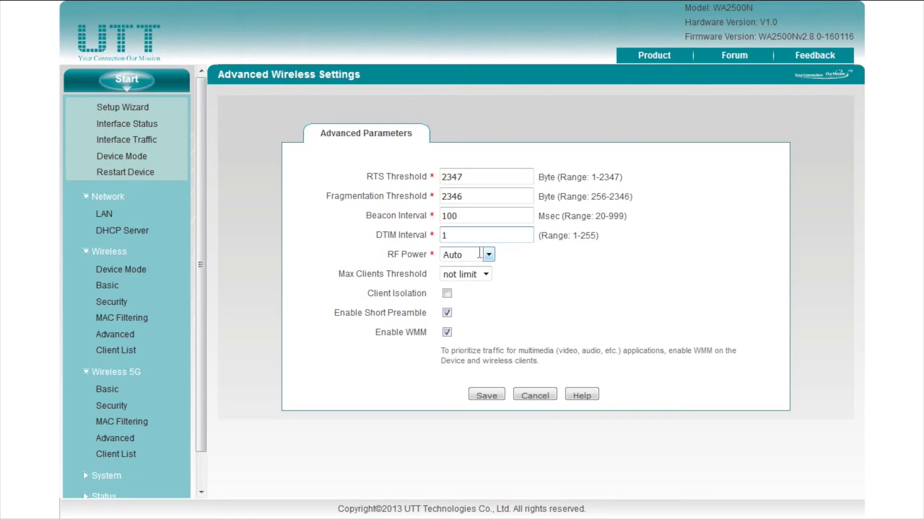
pyautogui.click(488, 255)
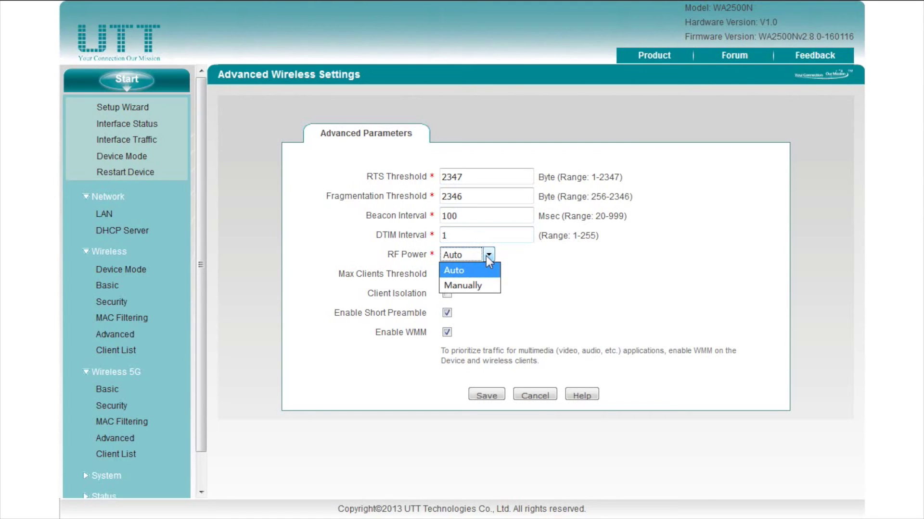
pyautogui.click(487, 256)
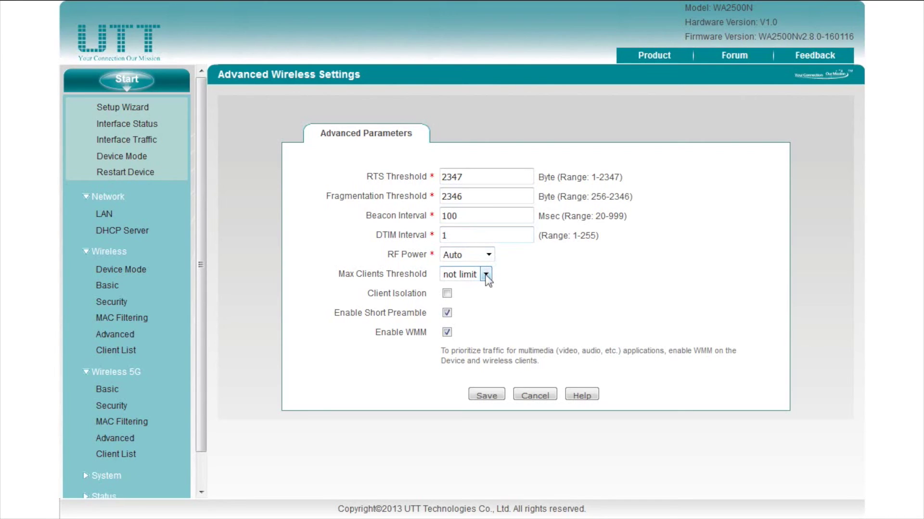
pyautogui.click(486, 276)
pyautogui.scroll(-5, 488, 255)
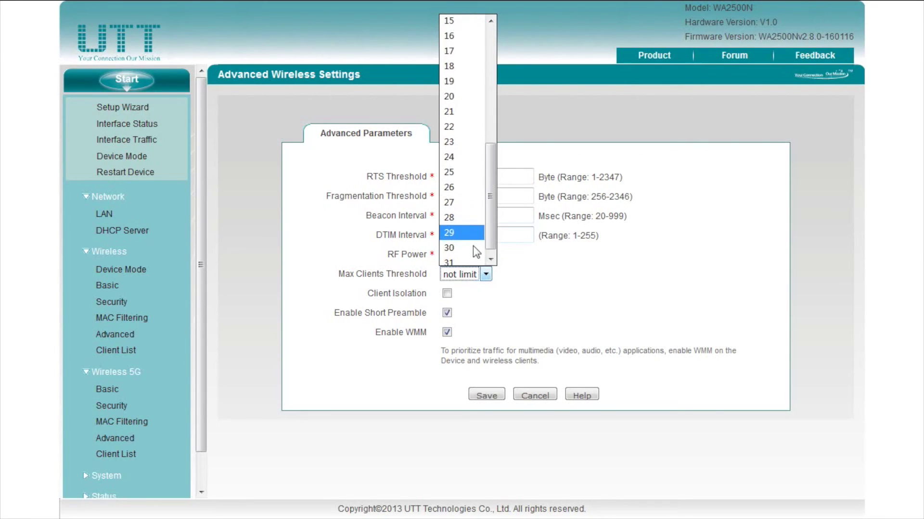
pyautogui.click(506, 275)
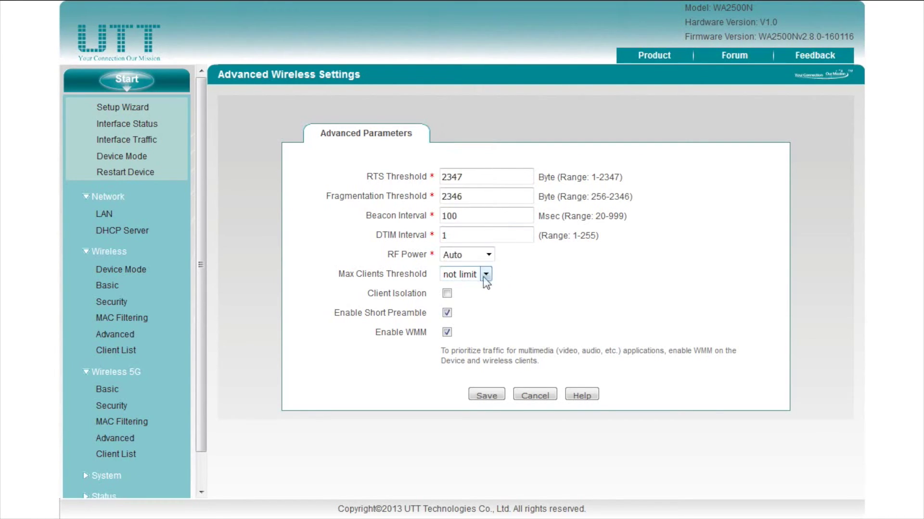
pyautogui.click(447, 294)
pyautogui.click(447, 314)
# View the empty 2.4G client list (0/0) and apply Filter All
pyautogui.click(129, 349)
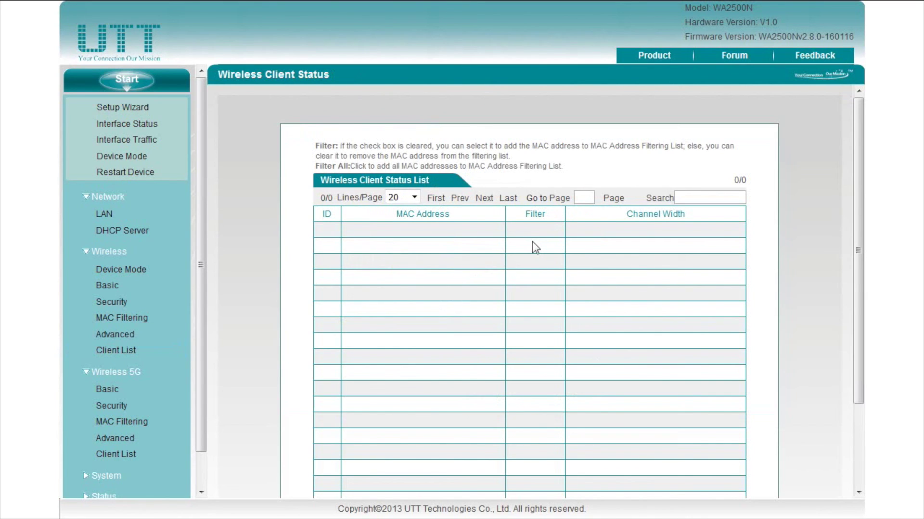
pyautogui.scroll(-3, 660, 278)
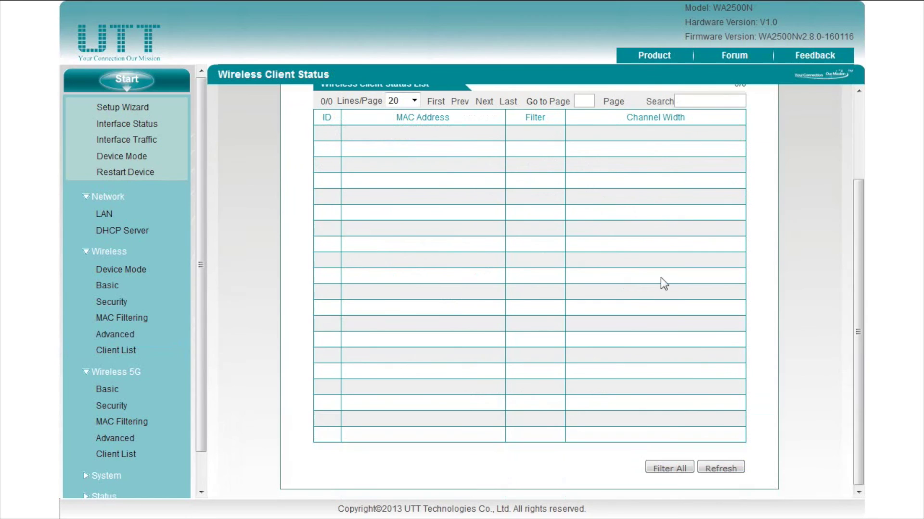
pyautogui.click(667, 465)
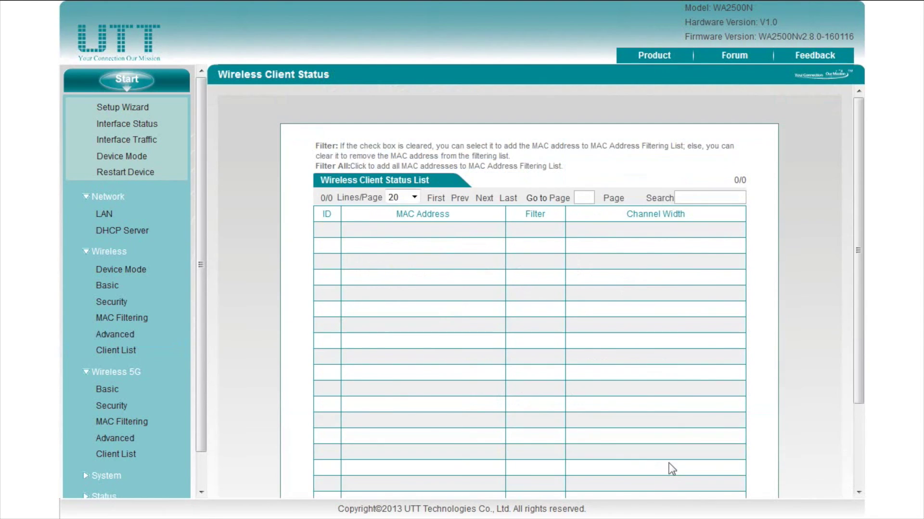